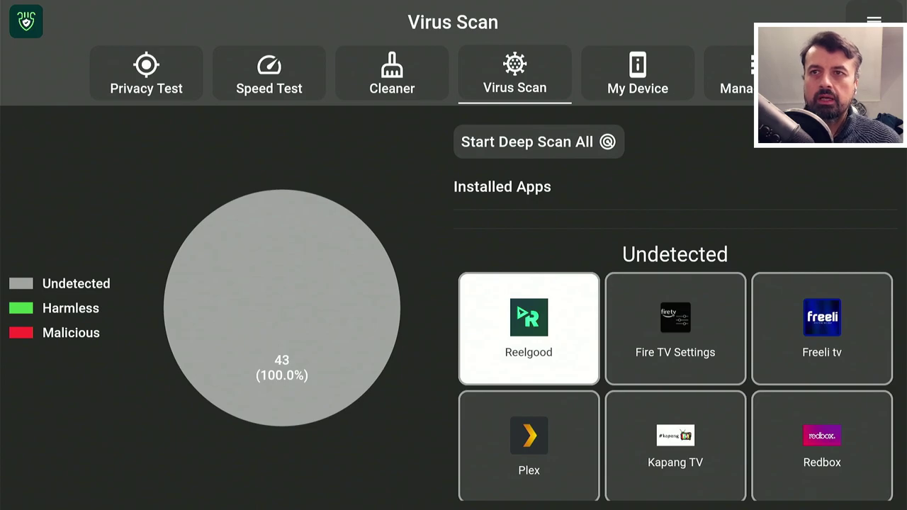
Deep-scan the Reelgood and Freeli tv apps individually from the undetected apps.
{"action": "key", "text": "Right"}
{"action": "key", "text": "Left"}
{"action": "key", "text": "Return"}
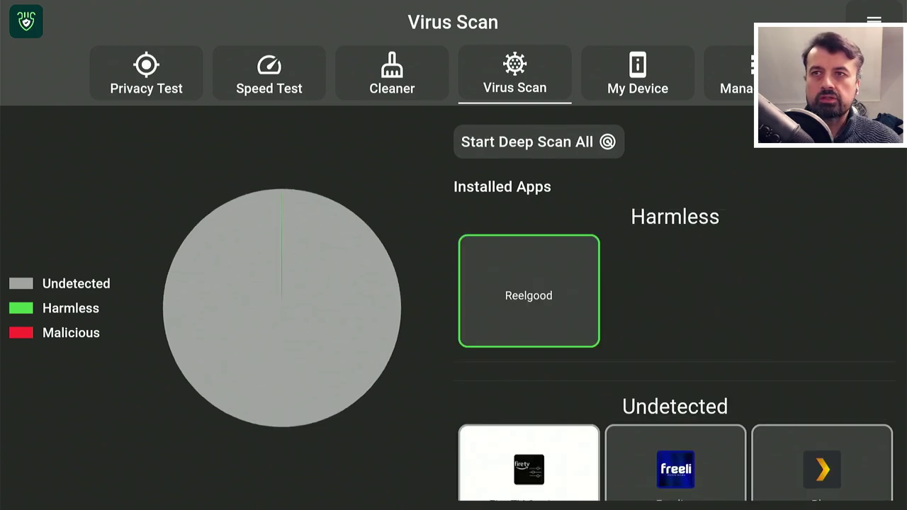
{"action": "key", "text": "Down"}
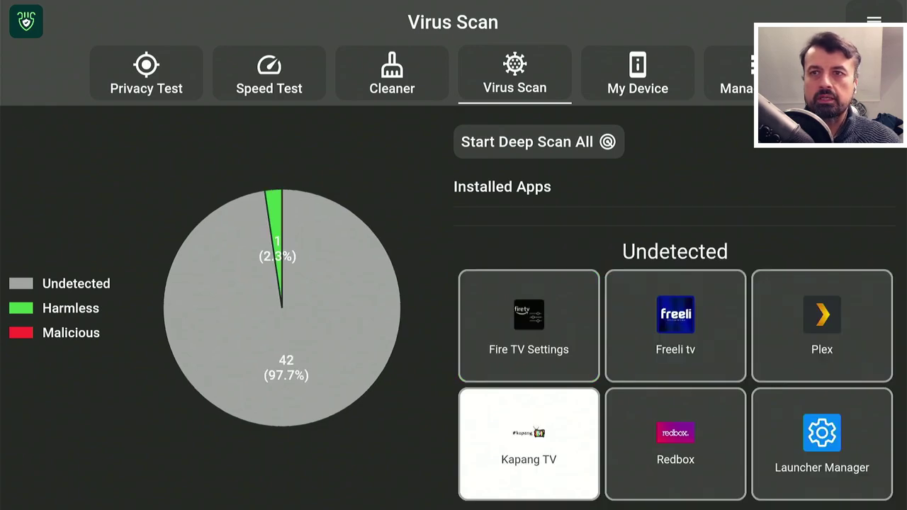
{"action": "key", "text": "Right"}
{"action": "key", "text": "Up"}
{"action": "key", "text": "Return"}
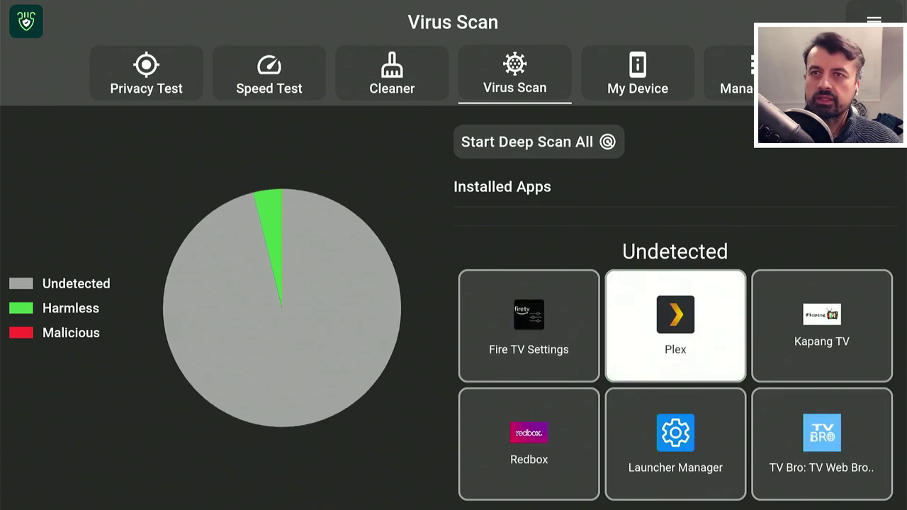
Deep-scan the Plex app from the undetected apps.
{"action": "key", "text": "Down"}
{"action": "key", "text": "Up"}
{"action": "key", "text": "Return"}
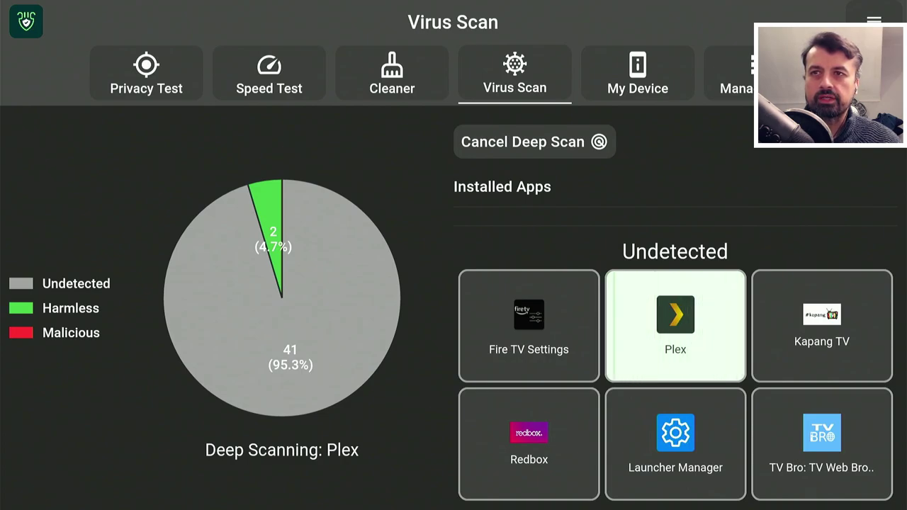
{"action": "key", "text": "Up"}
{"action": "key", "text": "Up"}
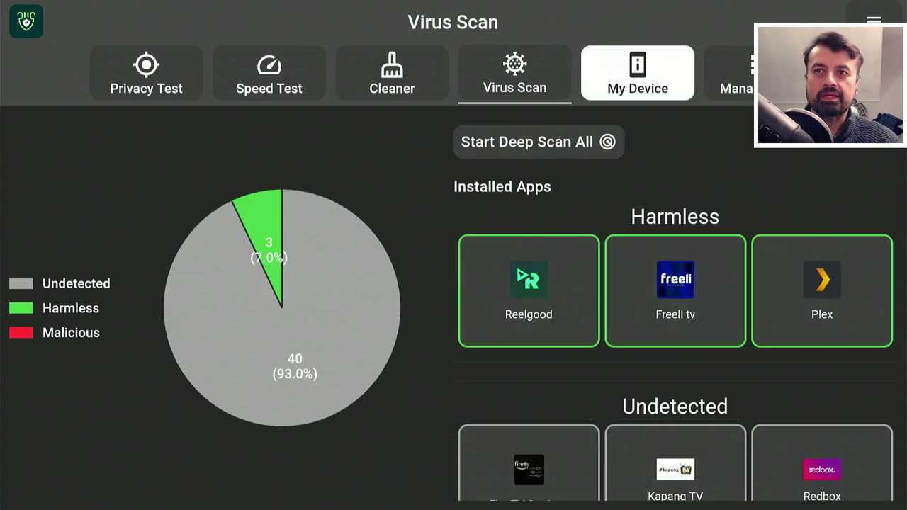
{"action": "key", "text": "Down"}
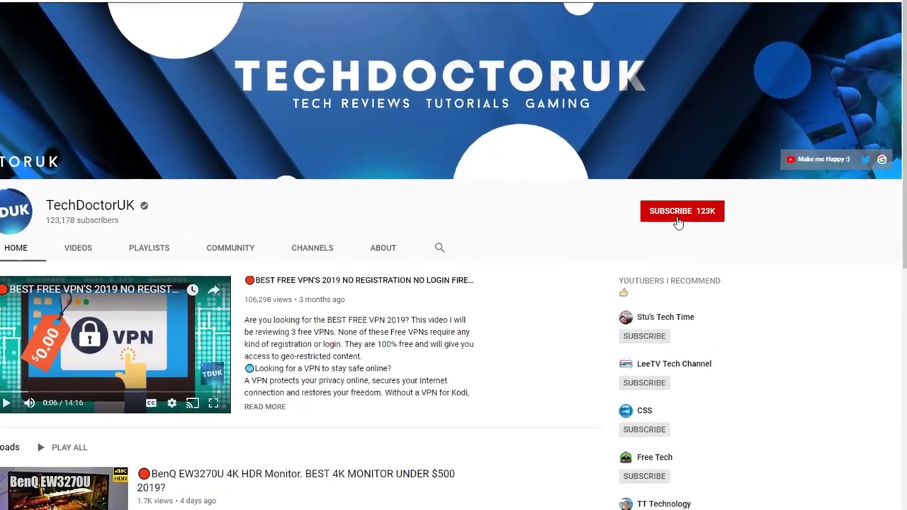
{"action": "left_click", "coordinate": [676, 217]}
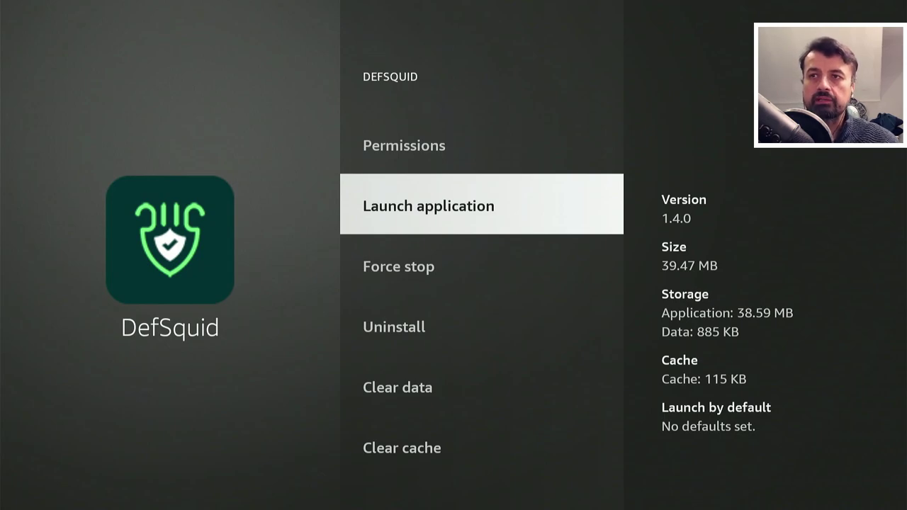
Launch DefSquid and go to its Speed Test.
{"action": "key", "text": "Return"}
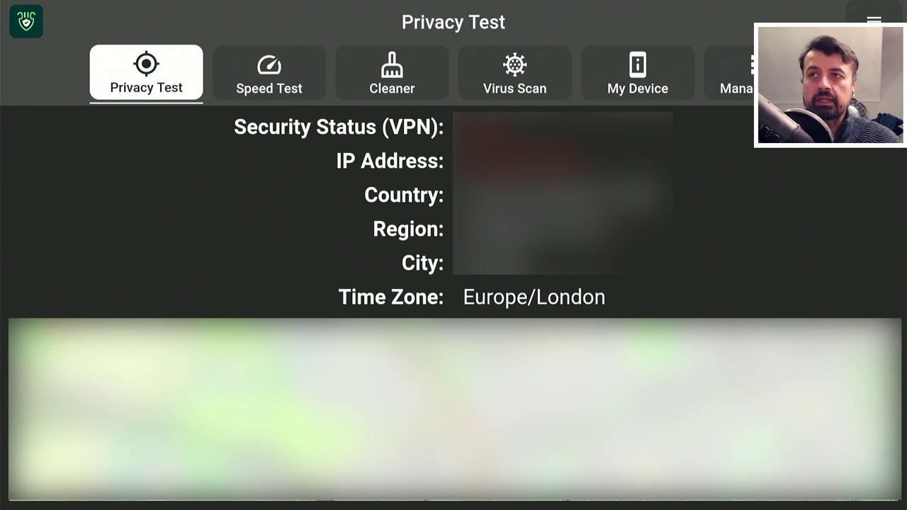
{"action": "left_click", "coordinate": [269, 73]}
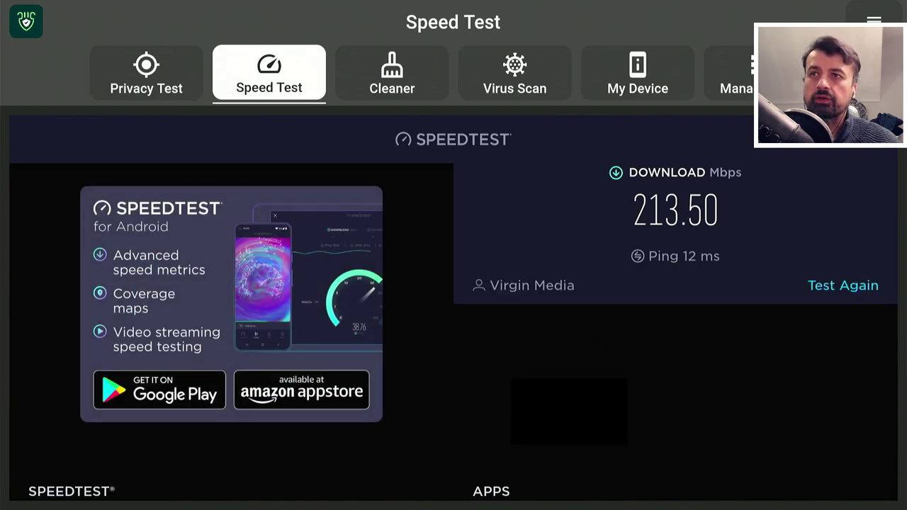
Clean the device with the Cleaner, allowing DefSquid to access photos, media and files and agreeing to delete old APK files.
{"action": "left_click", "coordinate": [391, 73]}
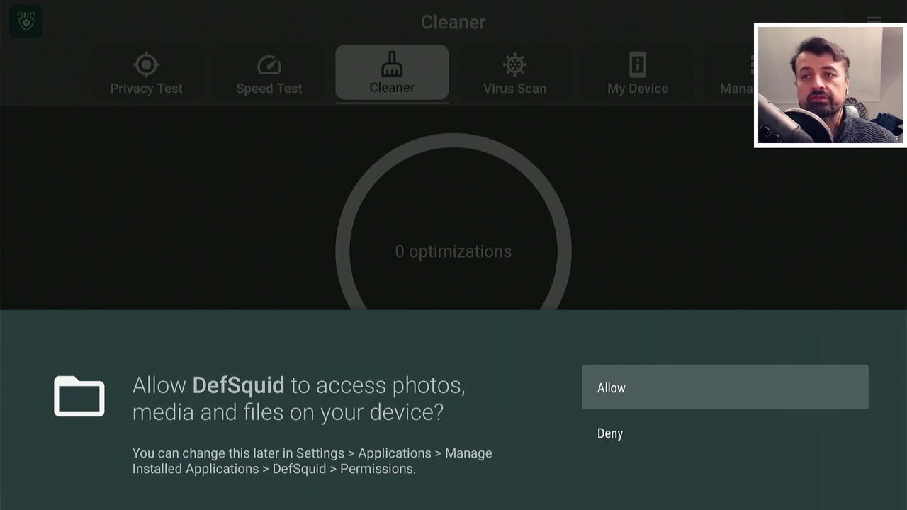
{"action": "key", "text": "Return"}
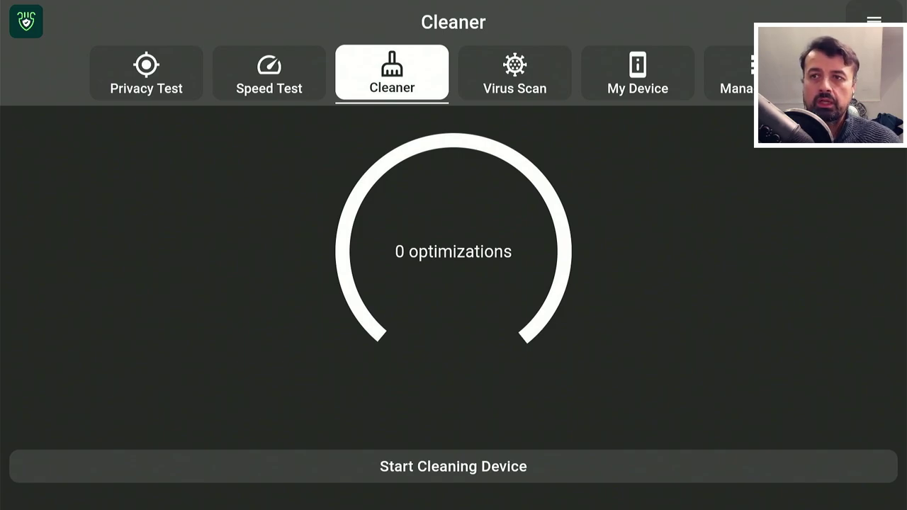
{"action": "key", "text": "Down"}
{"action": "key", "text": "Return"}
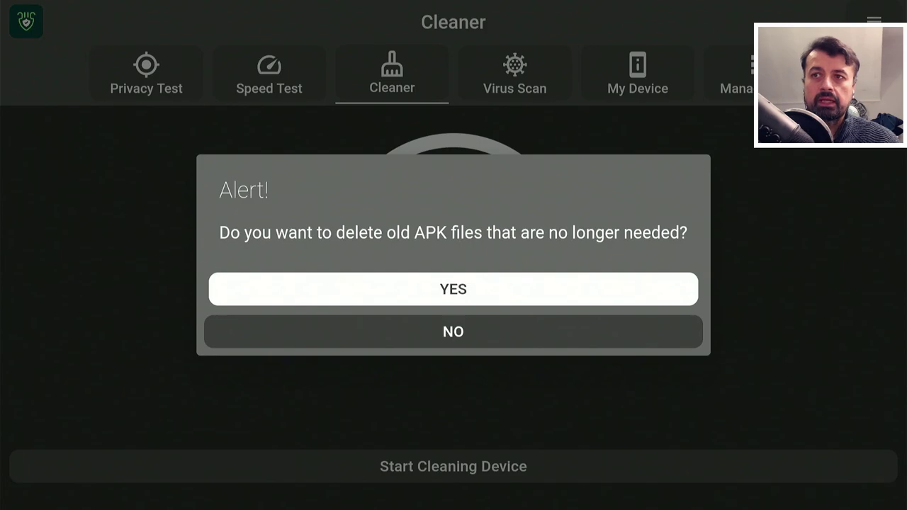
{"action": "key", "text": "Down"}
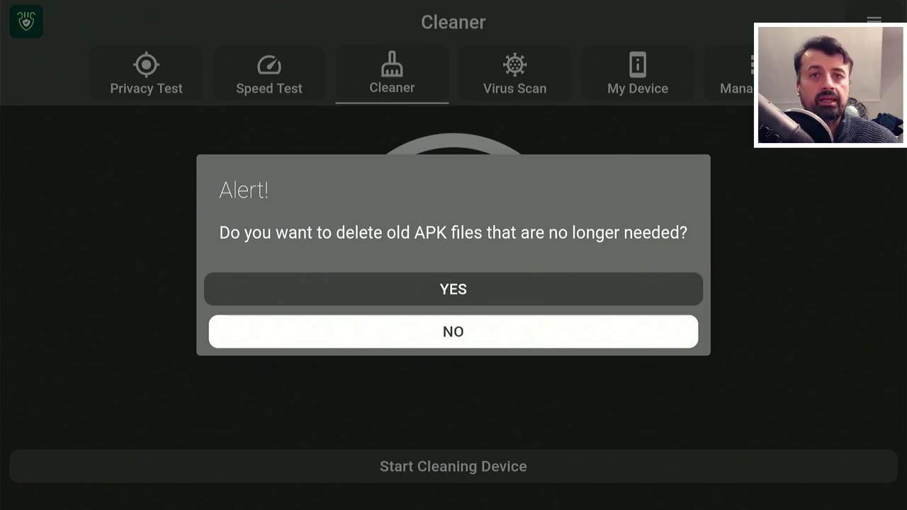
{"action": "key", "text": "Up"}
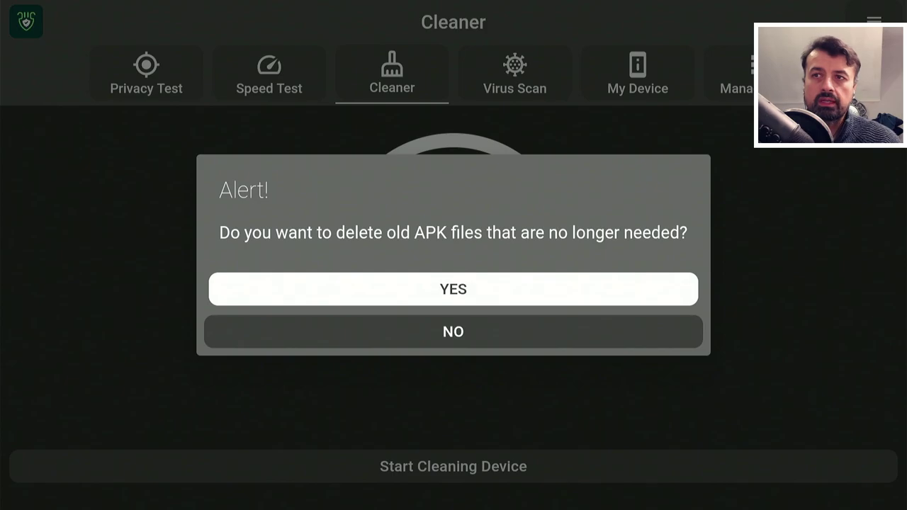
{"action": "key", "text": "Down"}
{"action": "key", "text": "Up"}
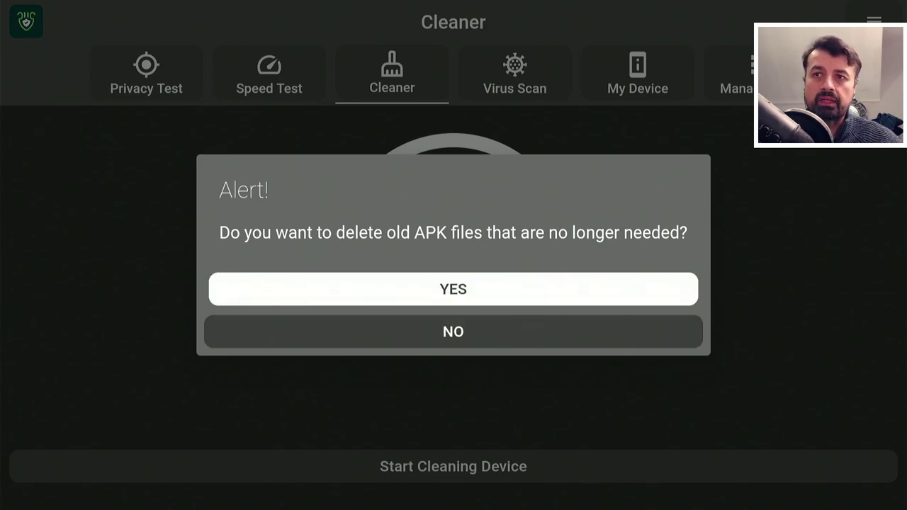
{"action": "key", "text": "Return"}
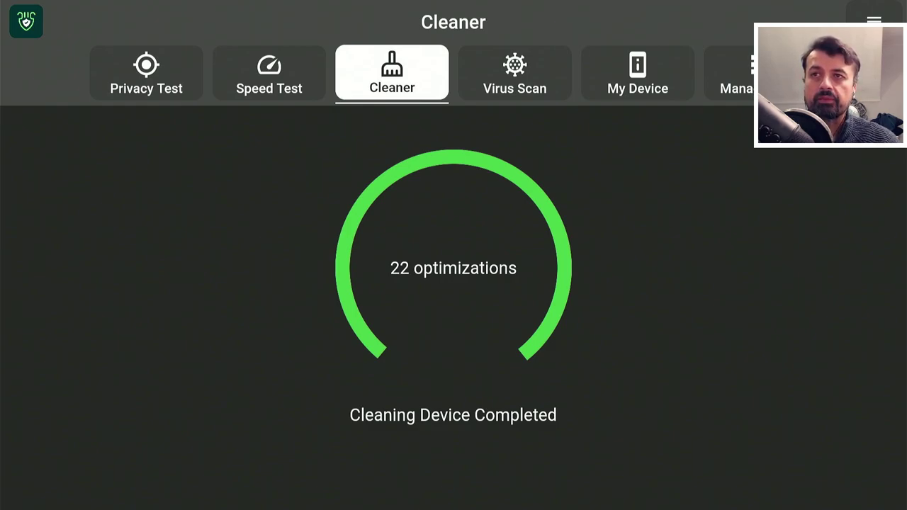
Open the Virus Scan and go to Reelgood among the undetected installed apps.
{"action": "left_click", "coordinate": [515, 73]}
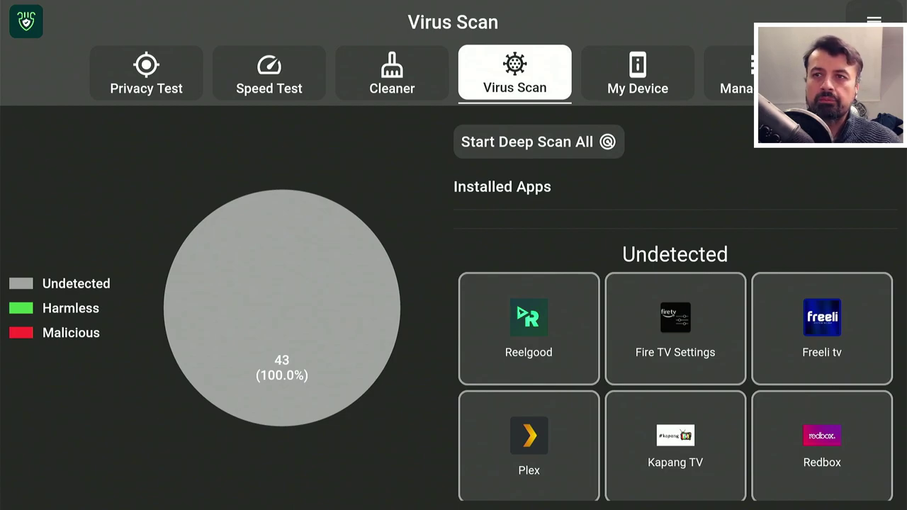
{"action": "left_click", "coordinate": [543, 142]}
{"action": "left_click", "coordinate": [528, 328]}
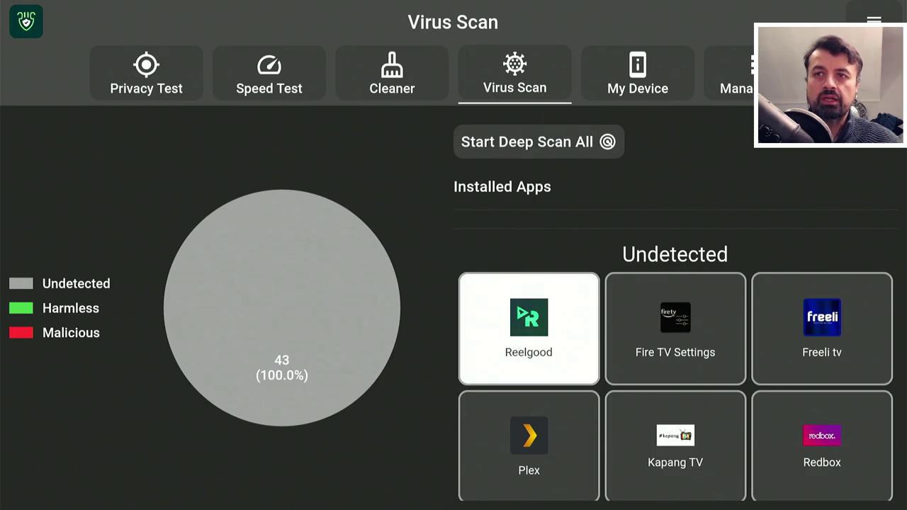
{"action": "left_click", "coordinate": [675, 328]}
{"action": "left_click", "coordinate": [529, 328]}
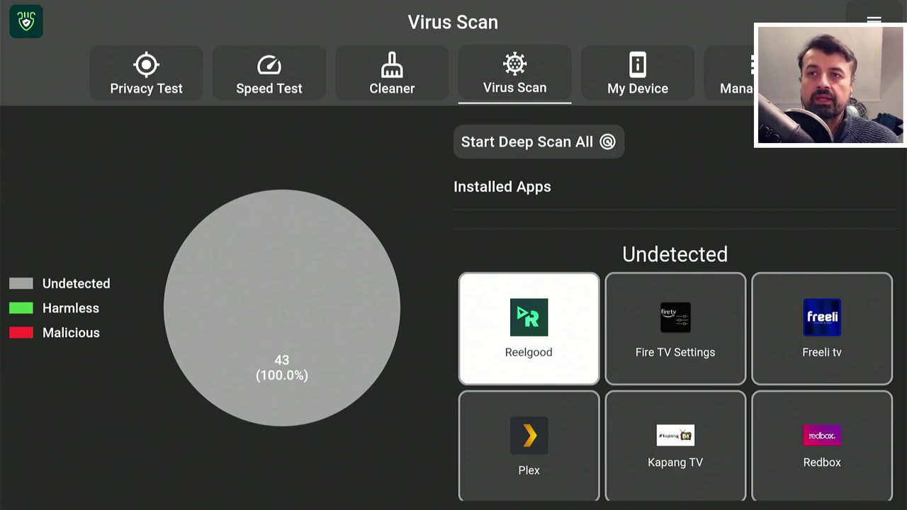
Deep-scan the Kapang TV app on its own from the undetected apps.
{"action": "key", "text": "Right"}
{"action": "key", "text": "Right"}
{"action": "key", "text": "Left"}
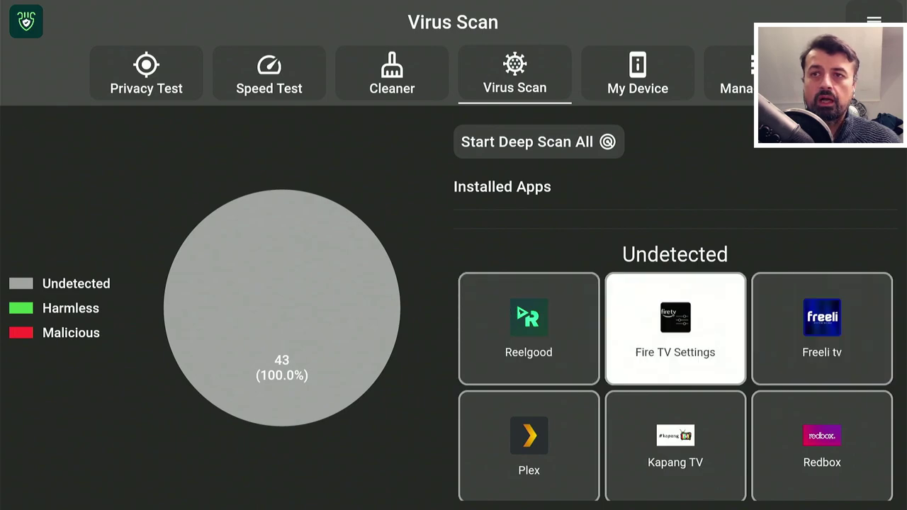
{"action": "key", "text": "Left"}
{"action": "key", "text": "Down"}
{"action": "key", "text": "Up"}
{"action": "key", "text": "Down"}
{"action": "key", "text": "Up"}
{"action": "key", "text": "Down"}
{"action": "key", "text": "Right"}
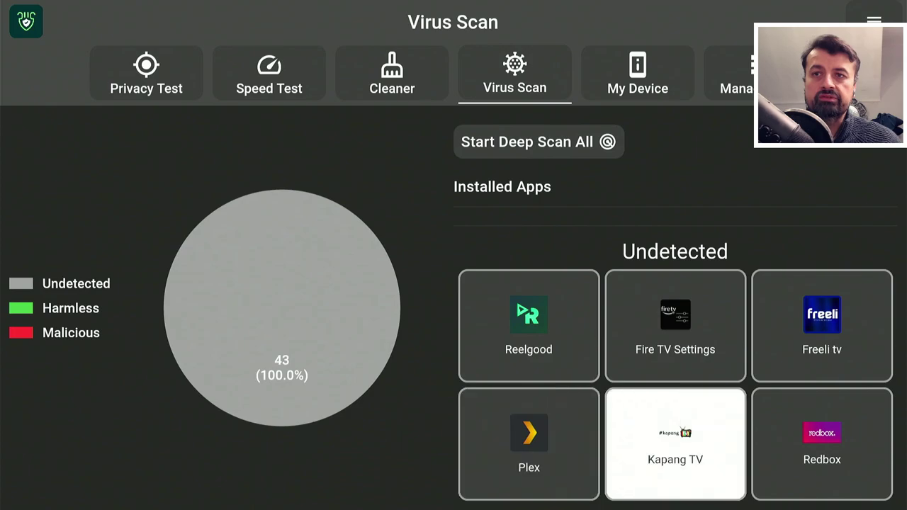
{"action": "key", "text": "Return"}
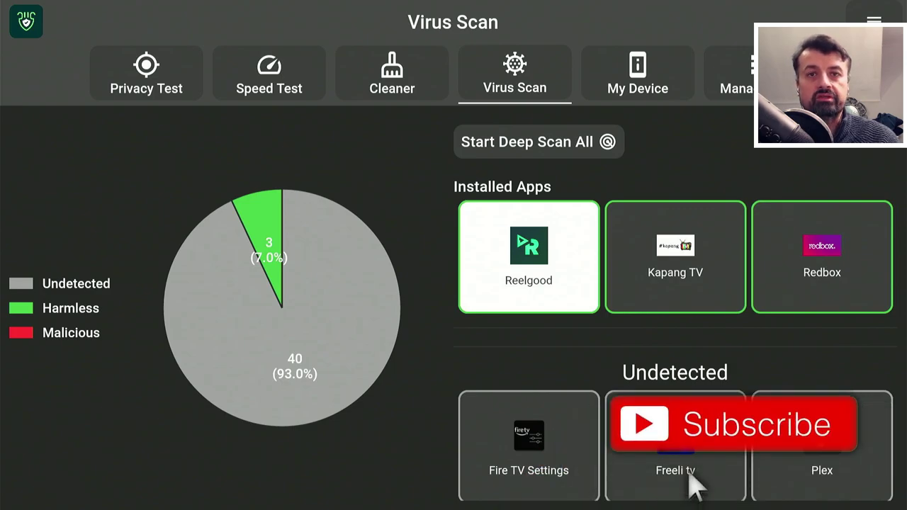
Leave the virus scan results and open the My Device section.
{"action": "key", "text": "Down"}
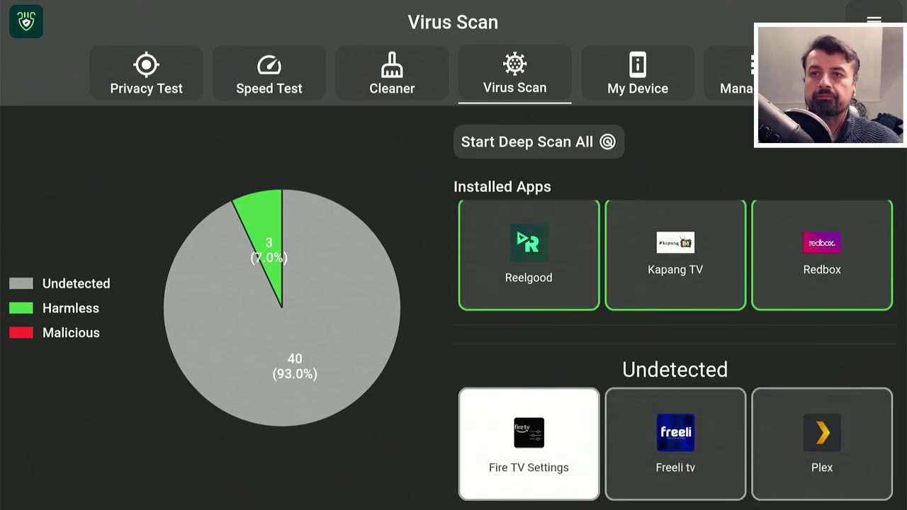
{"action": "key", "text": "Up"}
{"action": "key", "text": "Up"}
{"action": "key", "text": "Up"}
{"action": "key", "text": "Right"}
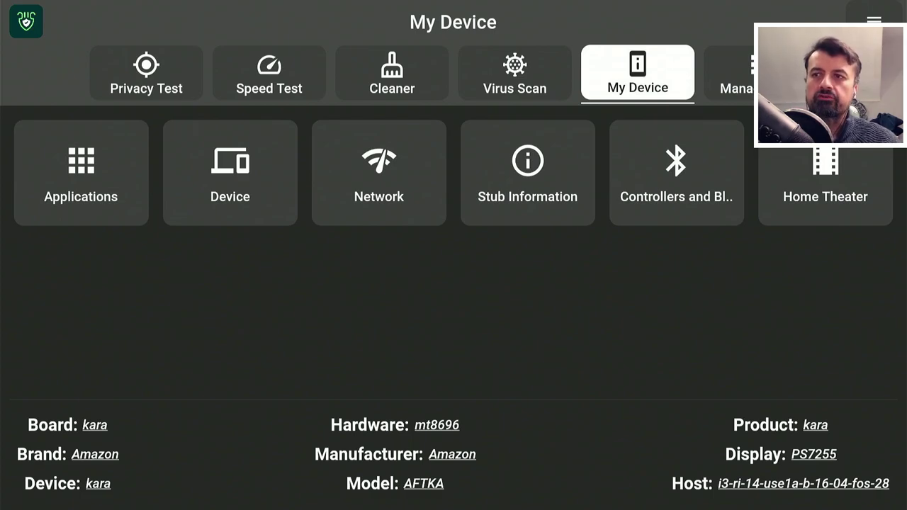
Look over the My Device shortcuts, view the Home Theater audio settings and return to My Device.
{"action": "left_click", "coordinate": [527, 173]}
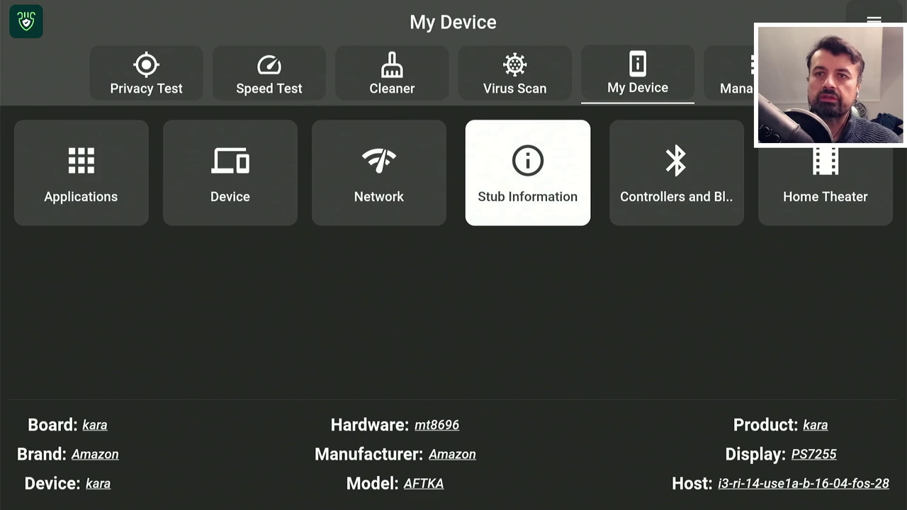
{"action": "left_click", "coordinate": [378, 173]}
{"action": "left_click", "coordinate": [230, 173]}
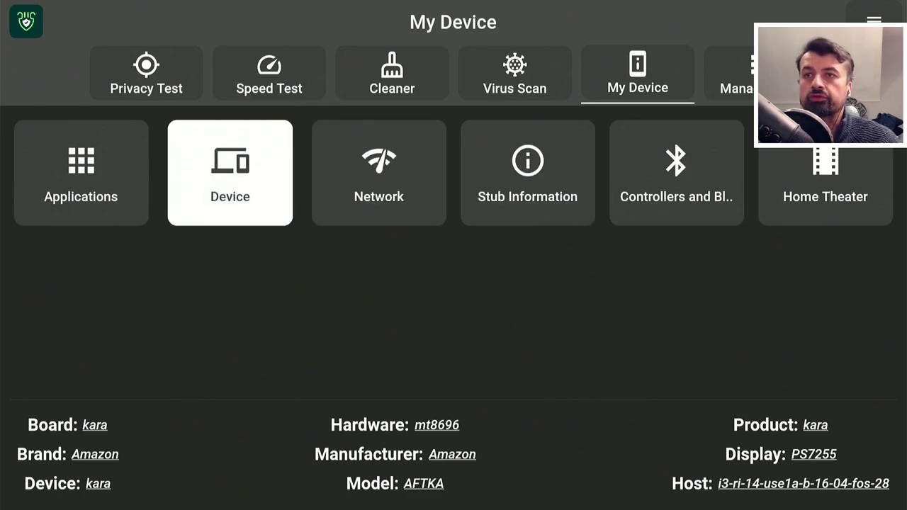
{"action": "left_click", "coordinate": [378, 173]}
{"action": "left_click", "coordinate": [527, 173]}
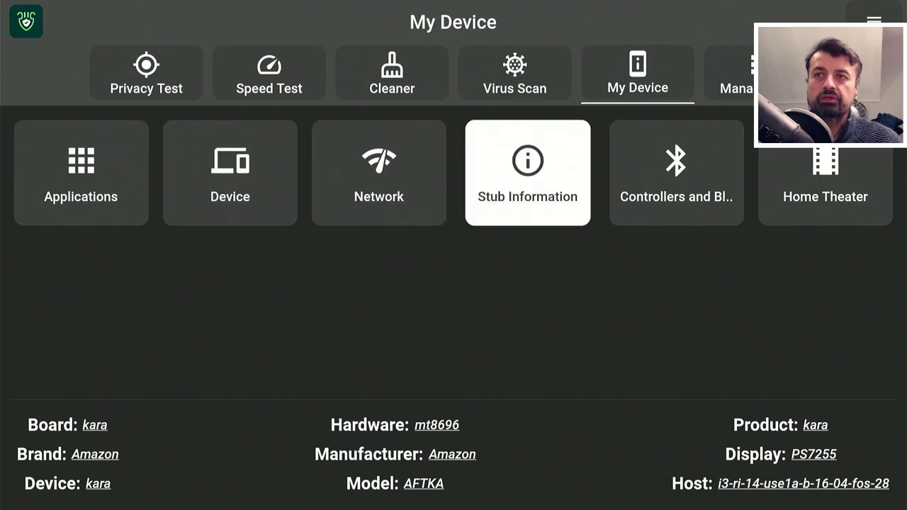
{"action": "left_click", "coordinate": [675, 172]}
{"action": "left_click", "coordinate": [824, 191]}
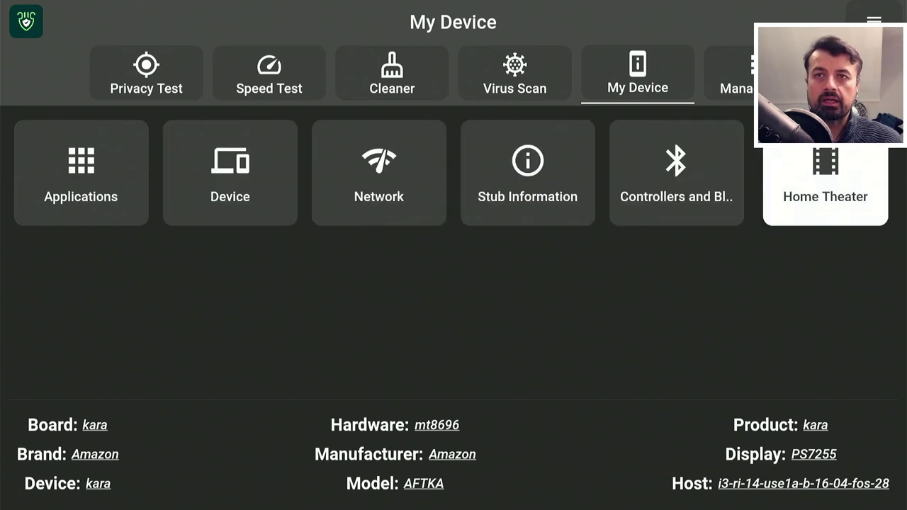
{"action": "key", "text": "Return"}
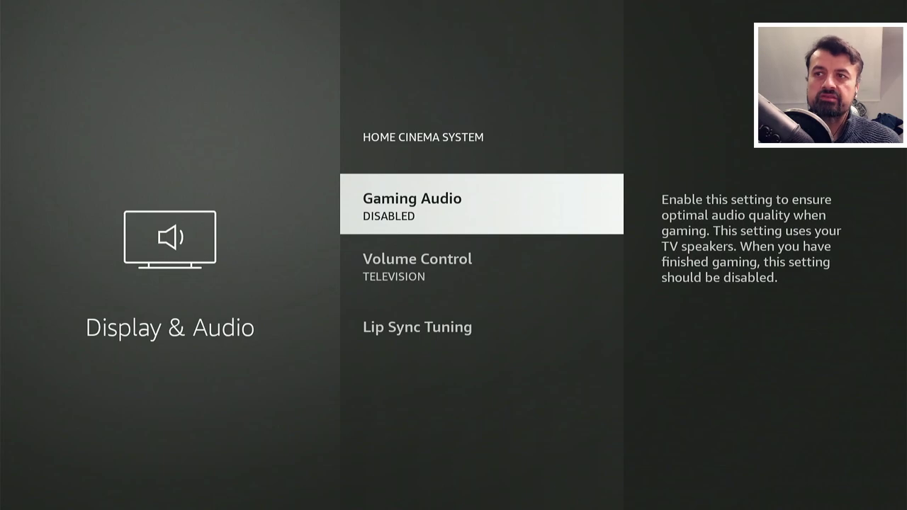
{"action": "key", "text": "Down"}
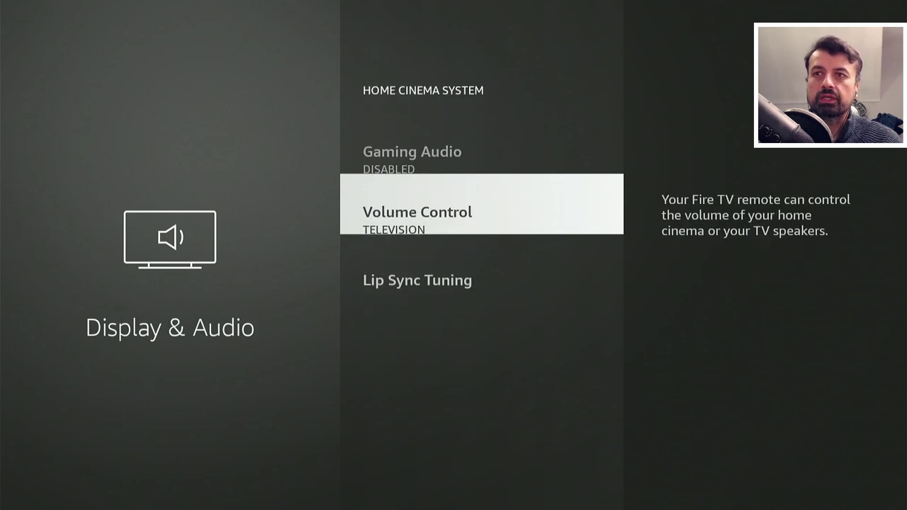
{"action": "key", "text": "Up"}
{"action": "key", "text": "Escape"}
View the remotes and Bluetooth devices settings through the controllers shortcut and return to My Device.
{"action": "key", "text": "Left"}
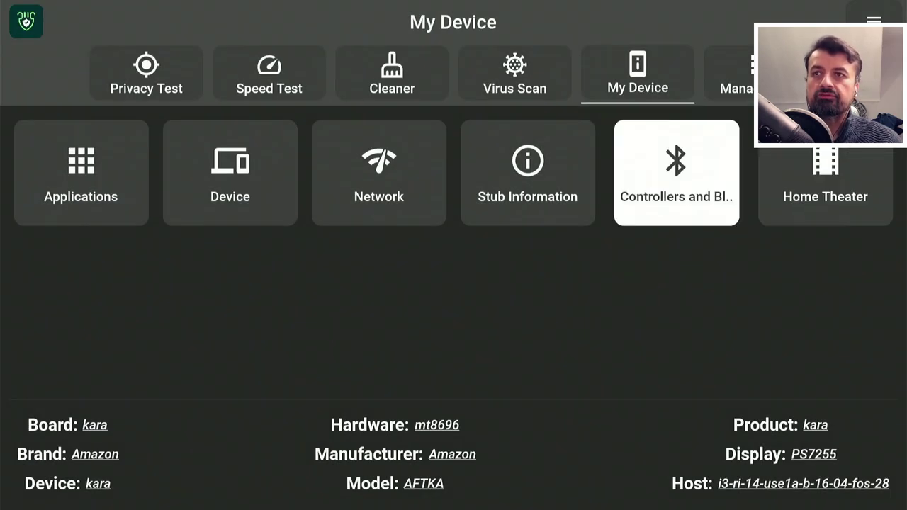
{"action": "key", "text": "Left"}
{"action": "key", "text": "Left"}
{"action": "key", "text": "Left"}
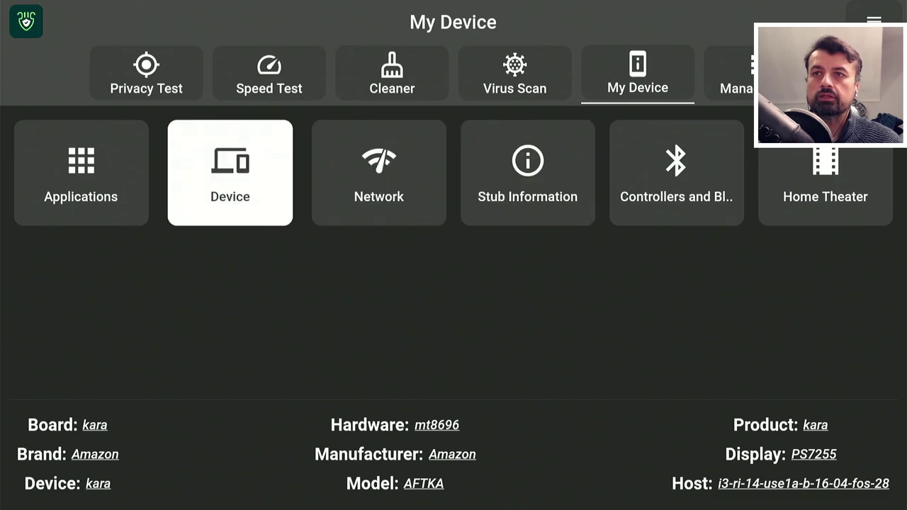
{"action": "key", "text": "Right"}
{"action": "key", "text": "Right"}
{"action": "key", "text": "Right"}
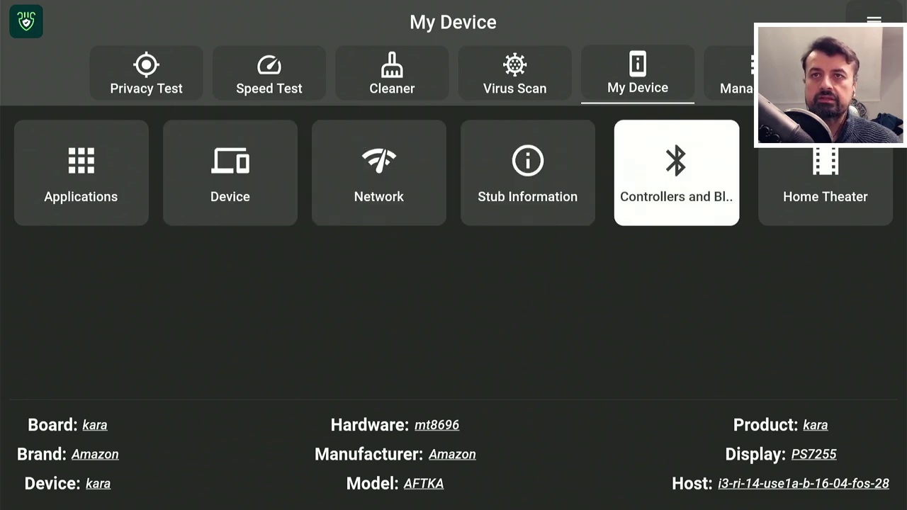
{"action": "key", "text": "Return"}
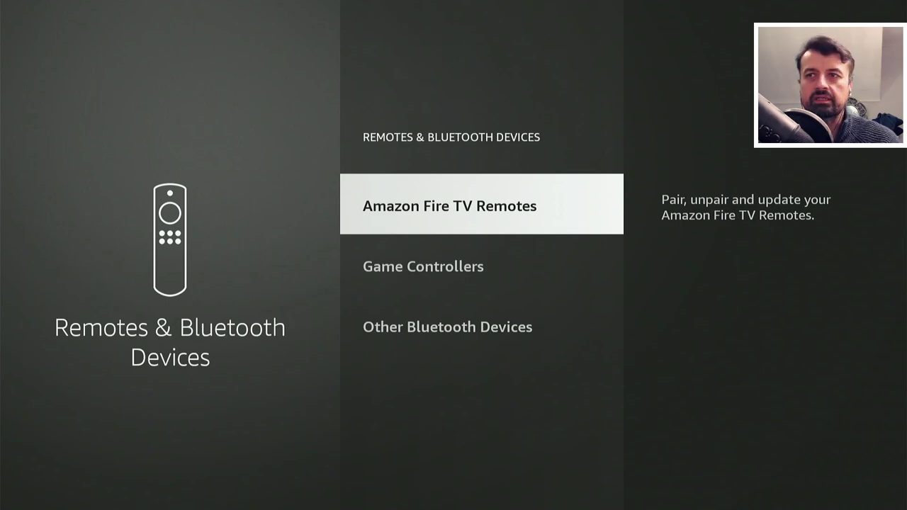
{"action": "key", "text": "Escape"}
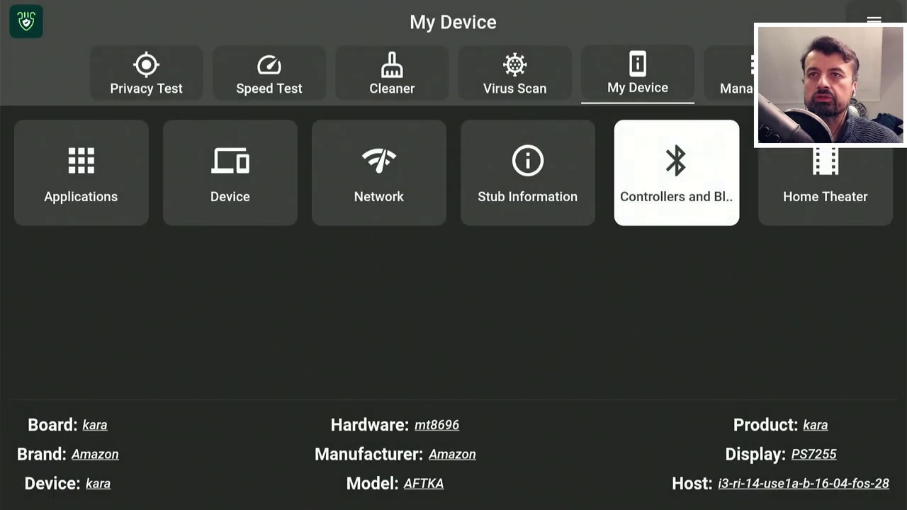
Leave the My Device shortcuts and open the Manage Apps section.
{"action": "key", "text": "Left"}
{"action": "key", "text": "Left"}
{"action": "key", "text": "Up"}
{"action": "key", "text": "Right"}
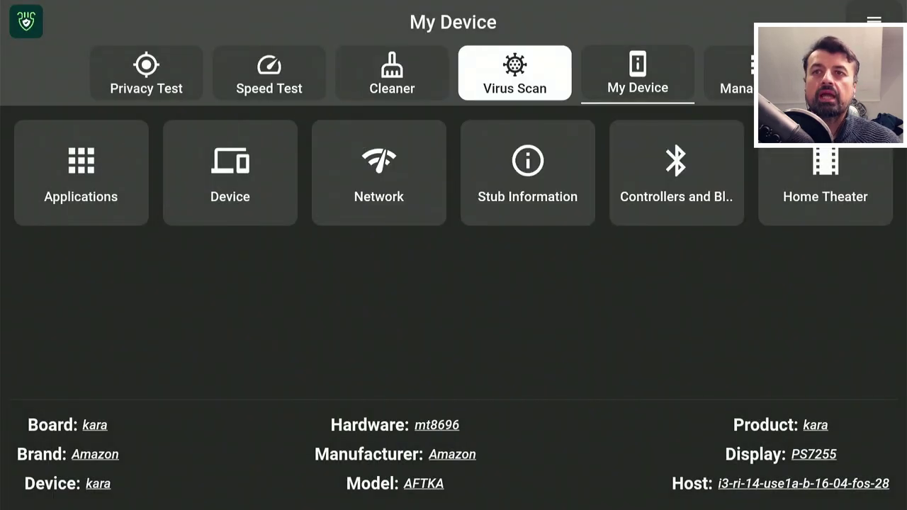
{"action": "key", "text": "Right"}
{"action": "key", "text": "Right"}
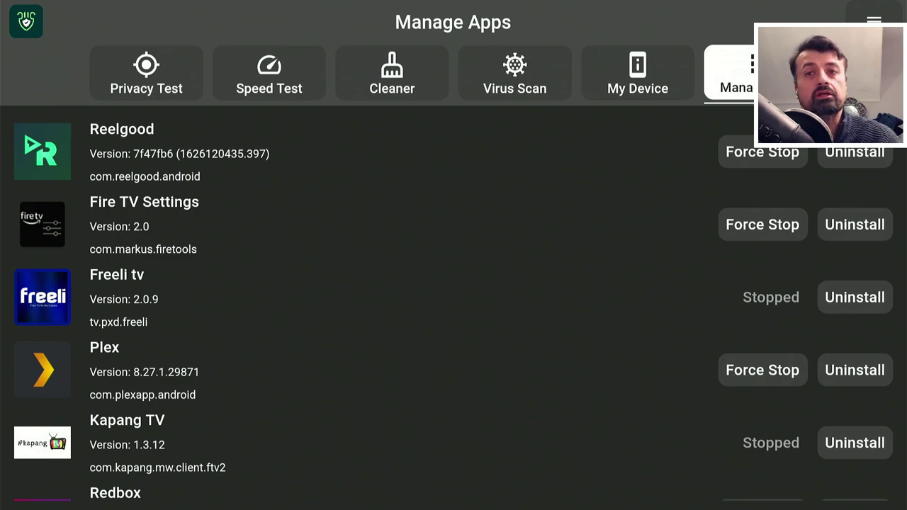
Force stop the Reelgood app through its application settings and return to Manage Apps.
{"action": "left_click", "coordinate": [762, 152]}
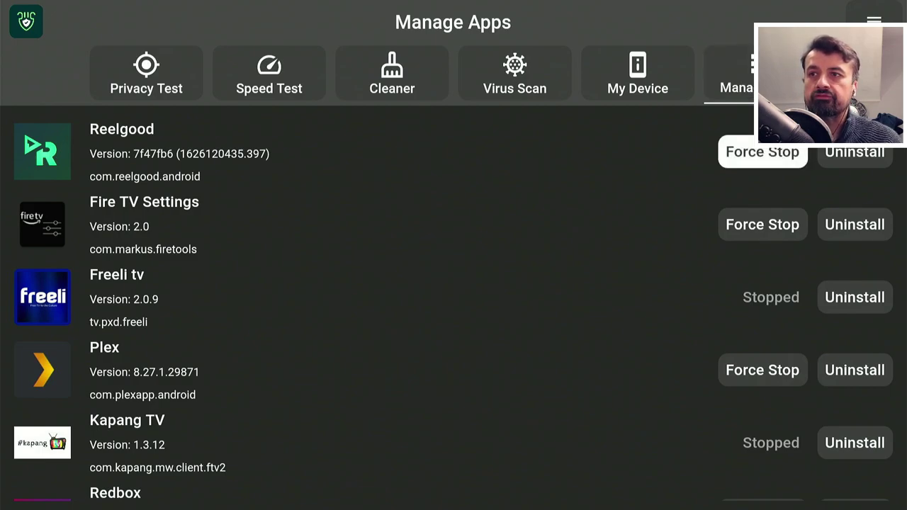
{"action": "left_click", "coordinate": [762, 224]}
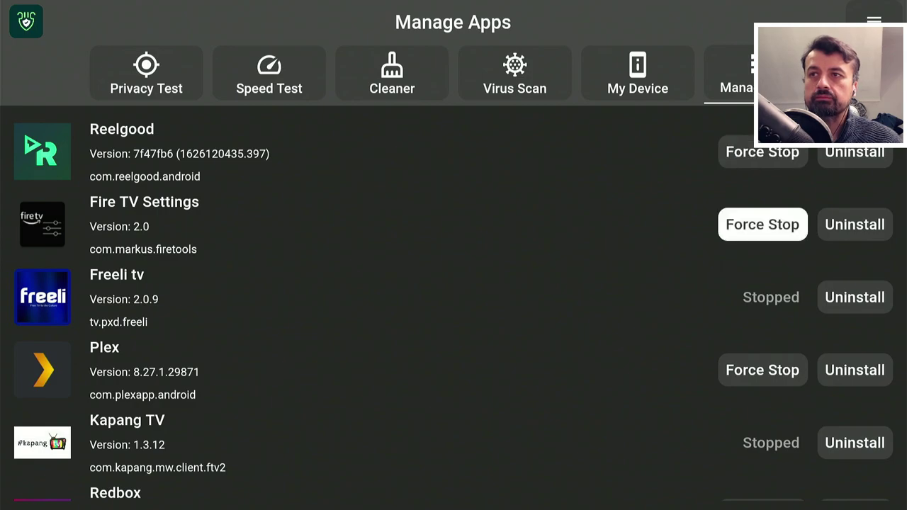
{"action": "left_click", "coordinate": [762, 152]}
{"action": "left_click", "coordinate": [854, 152]}
{"action": "left_click", "coordinate": [762, 152]}
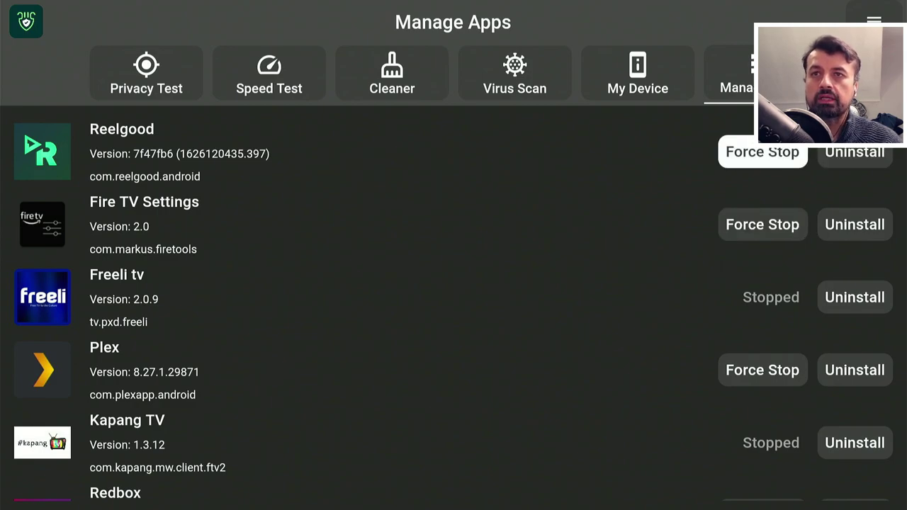
{"action": "key", "text": "Return"}
{"action": "key", "text": "Down"}
{"action": "key", "text": "Down"}
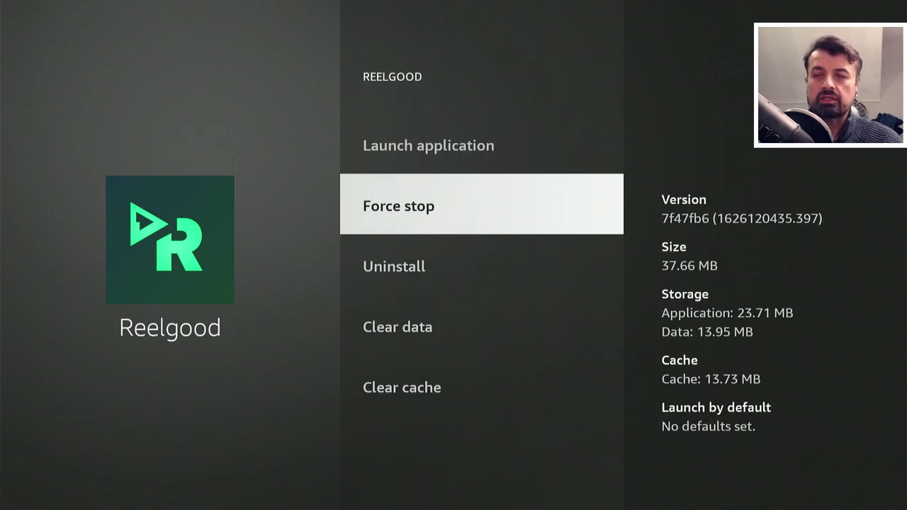
{"action": "key", "text": "Return"}
{"action": "key", "text": "Escape"}
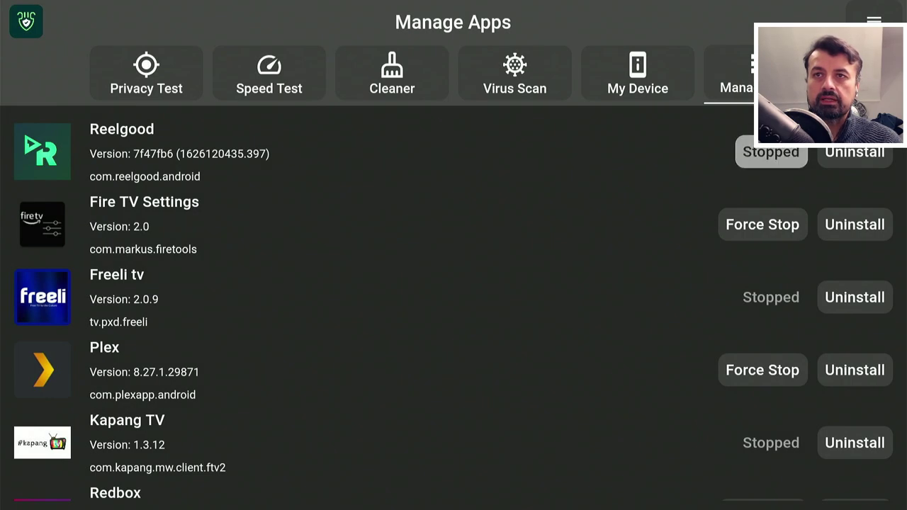
Force stop the Plex app through its application settings and return to the Manage Apps list.
{"action": "key", "text": "Down"}
{"action": "key", "text": "Up"}
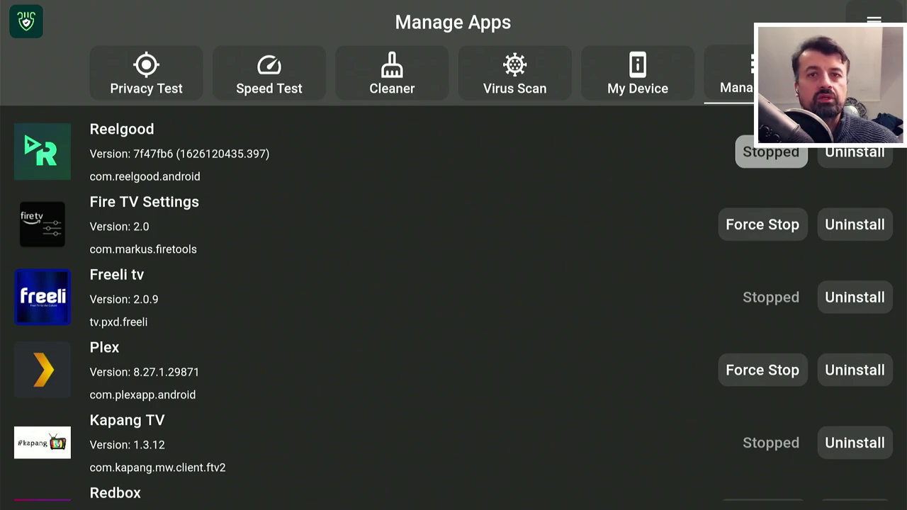
{"action": "key", "text": "Down"}
{"action": "key", "text": "Down"}
{"action": "key", "text": "Down"}
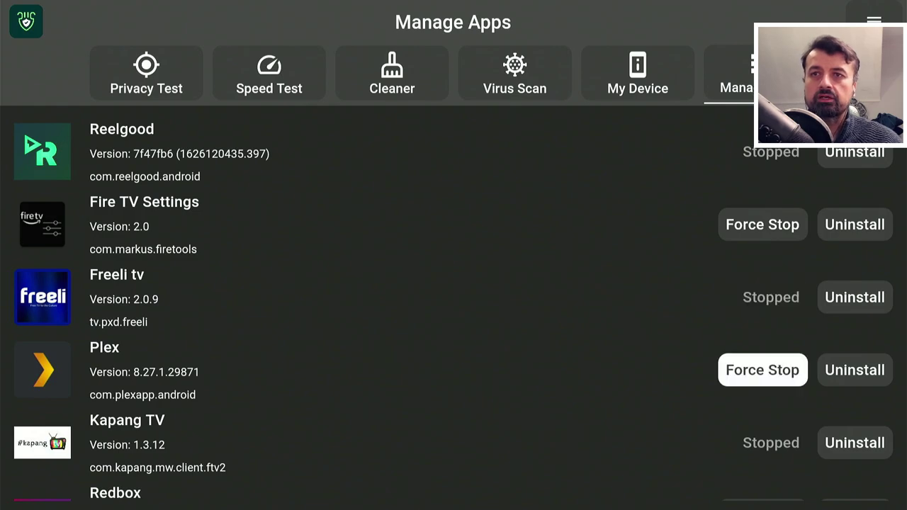
{"action": "key", "text": "Return"}
{"action": "key", "text": "Down"}
{"action": "key", "text": "Down"}
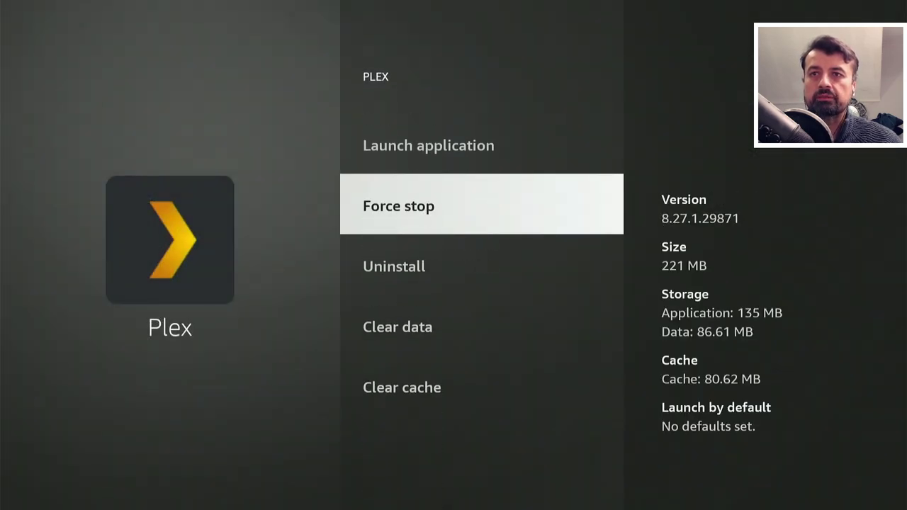
{"action": "key", "text": "Return"}
{"action": "key", "text": "Escape"}
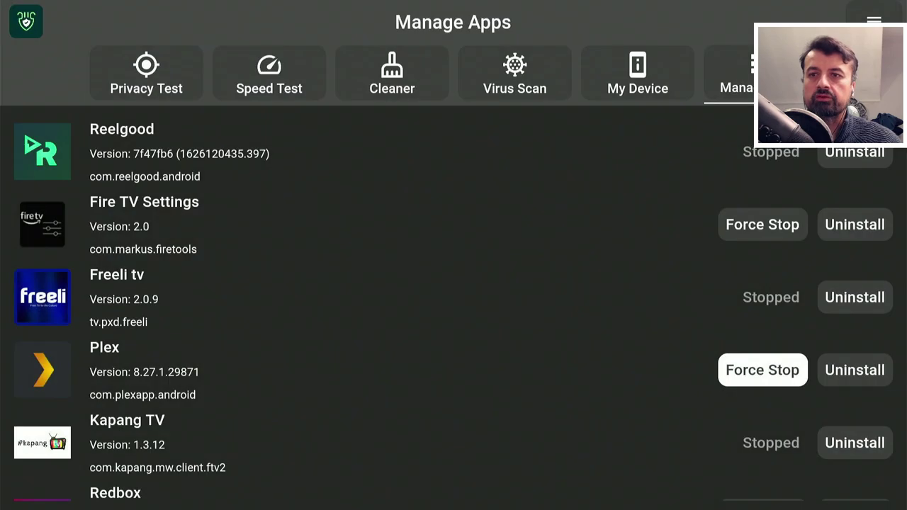
Check the stop status of the apps from Redbox up to Reelgood and open the main options menu.
{"action": "key", "text": "Down"}
{"action": "key", "text": "Down"}
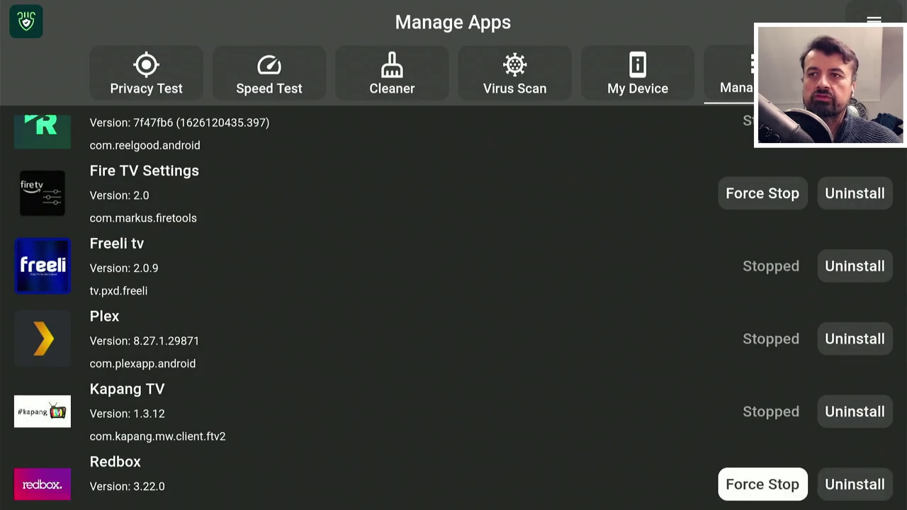
{"action": "key", "text": "Up"}
{"action": "key", "text": "Up"}
{"action": "key", "text": "Up"}
{"action": "key", "text": "Up"}
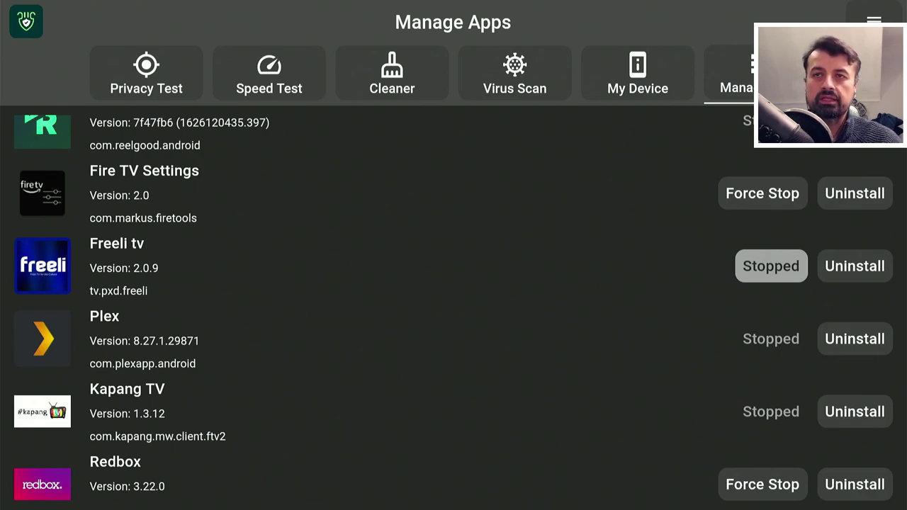
{"action": "key", "text": "Up"}
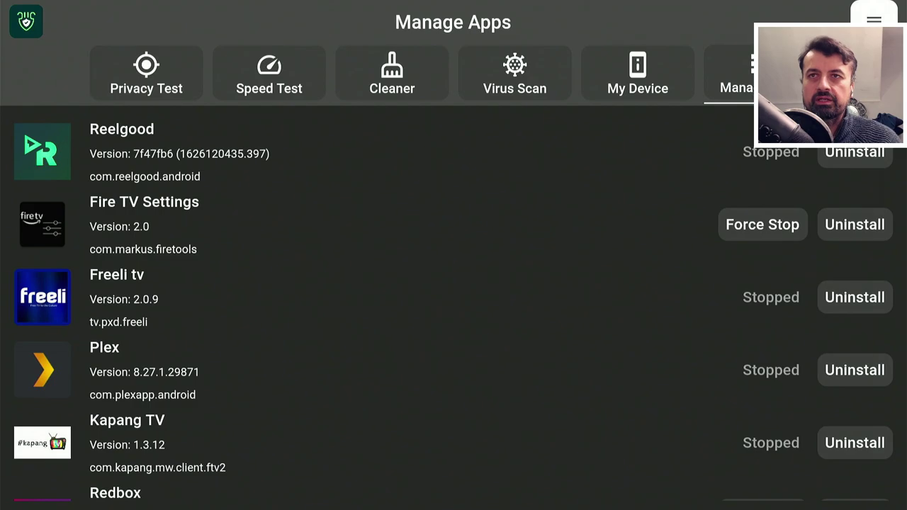
{"action": "key", "text": "Return"}
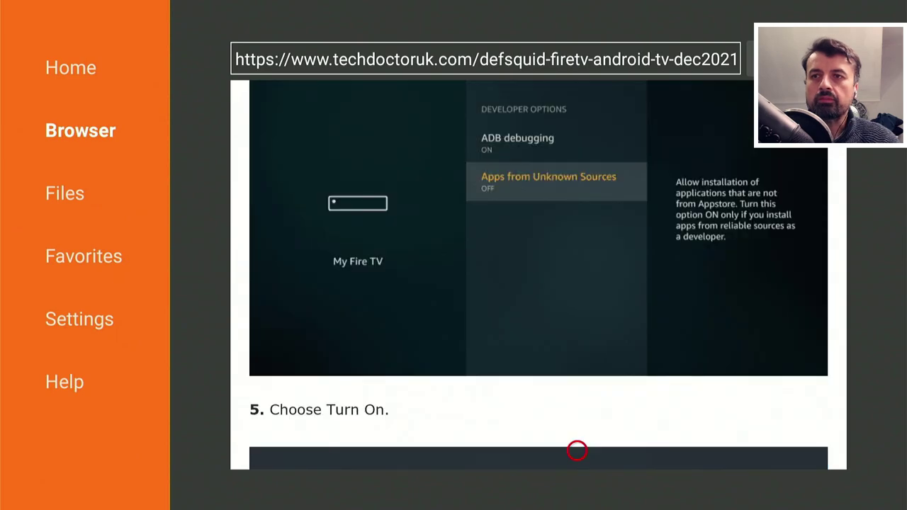
In the Downloader browser, open the DefSquid December 24th download page from the article's Software Needed section and find its download option.
{"action": "scroll", "coordinate": [577, 450], "scroll_direction": "down", "scroll_amount": 4}
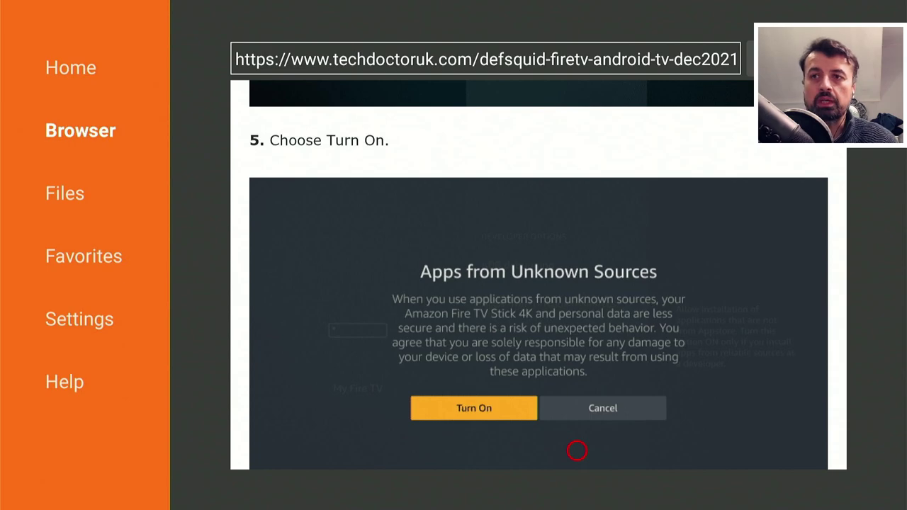
{"action": "scroll", "coordinate": [577, 450], "scroll_direction": "down", "scroll_amount": 4}
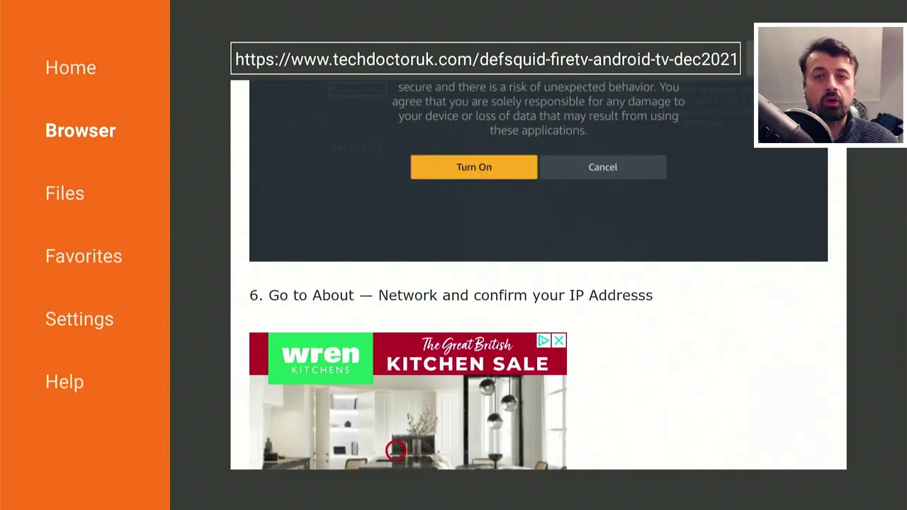
{"action": "scroll", "coordinate": [396, 450], "scroll_direction": "down", "scroll_amount": 3}
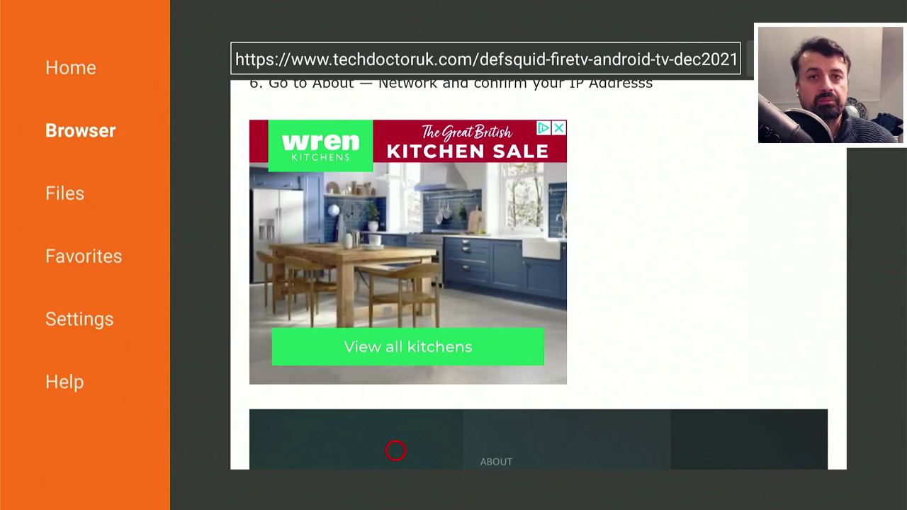
{"action": "scroll", "coordinate": [395, 450], "scroll_direction": "down", "scroll_amount": 3}
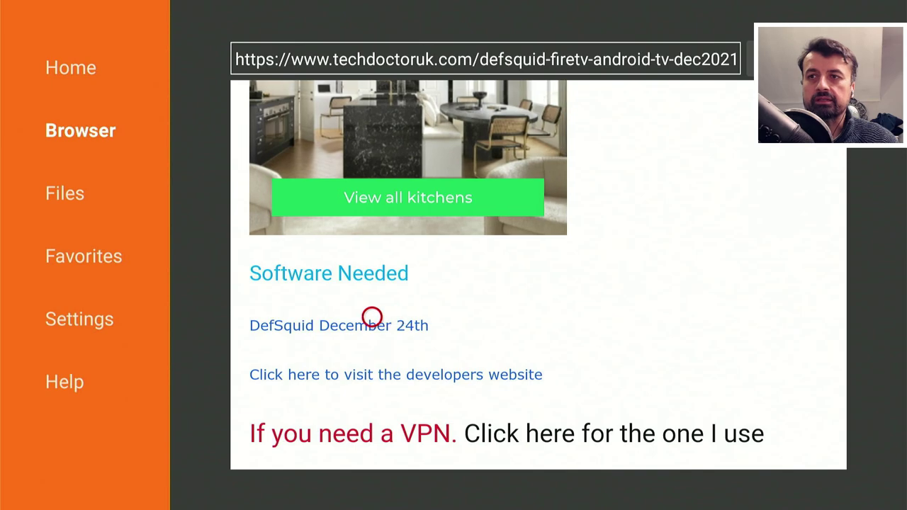
{"action": "left_click", "coordinate": [372, 319]}
{"action": "scroll", "coordinate": [307, 449], "scroll_direction": "down", "scroll_amount": 5}
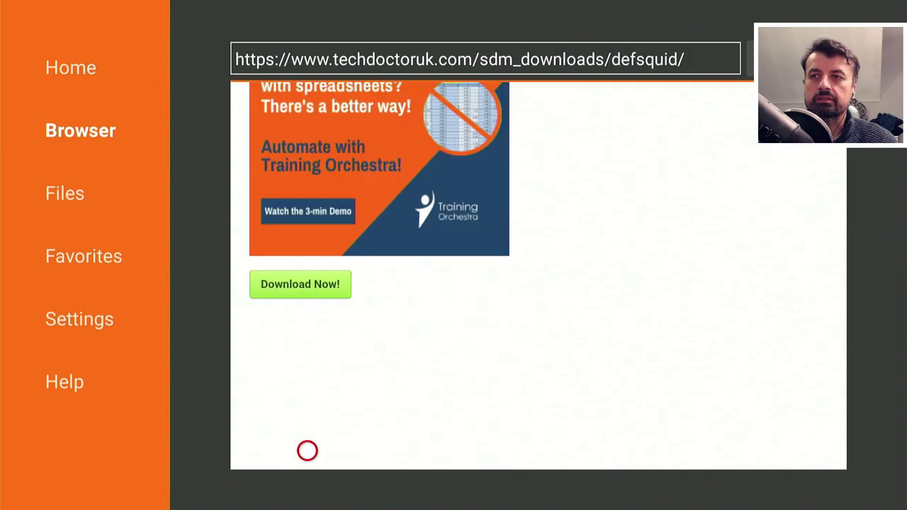